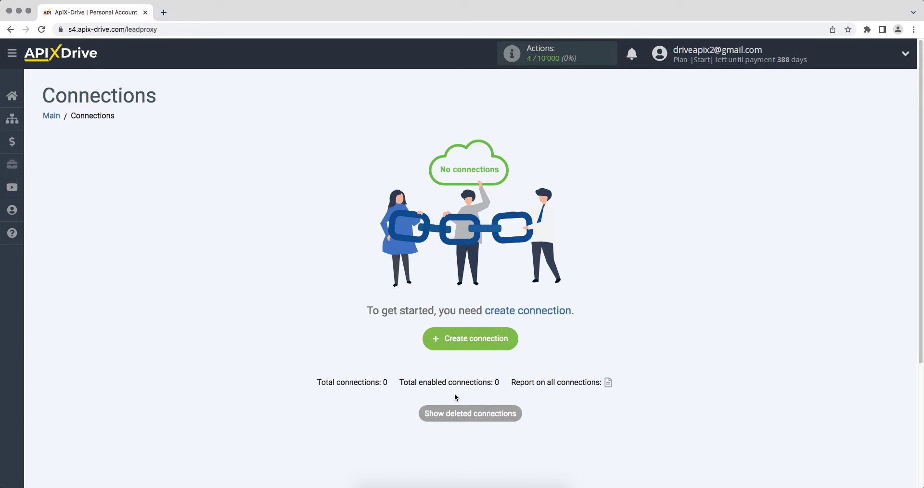
Step: Create a new connection with Google Sheets as the source and the Get ROWS (new) action
left_click(434, 344)
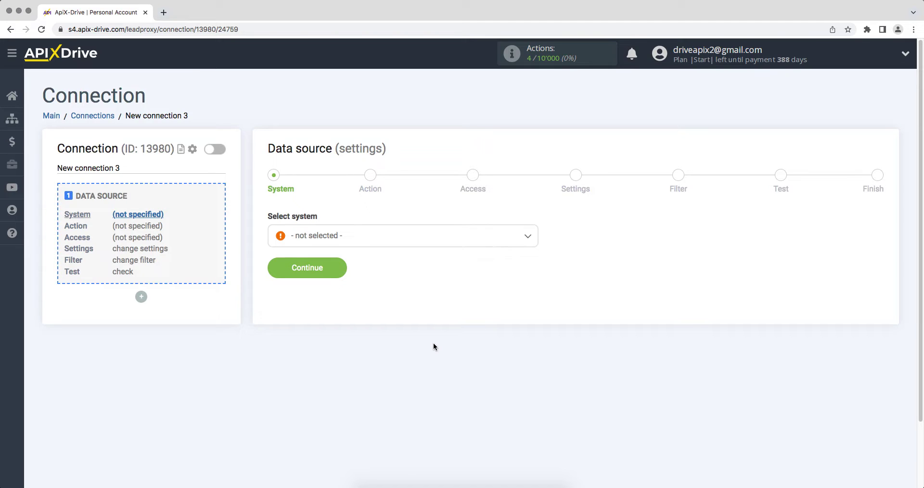
left_click(412, 243)
left_click_drag(536, 252, 535, 303)
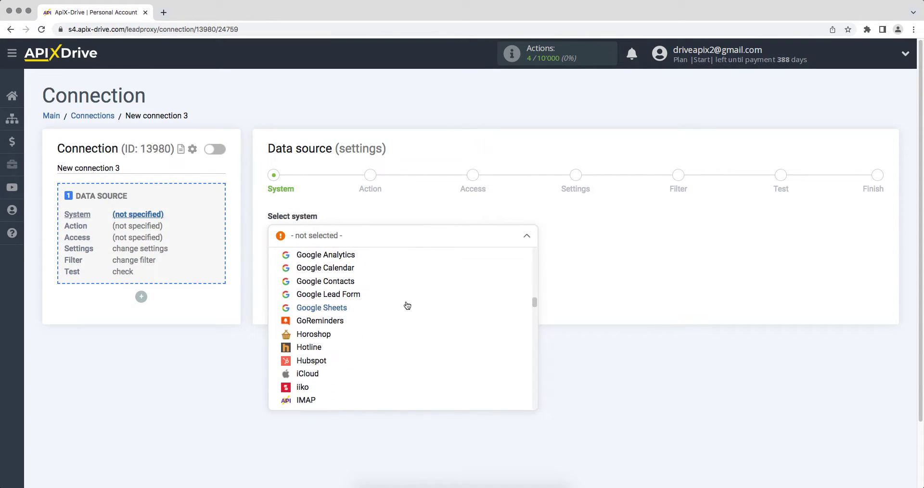
left_click(359, 312)
left_click(286, 273)
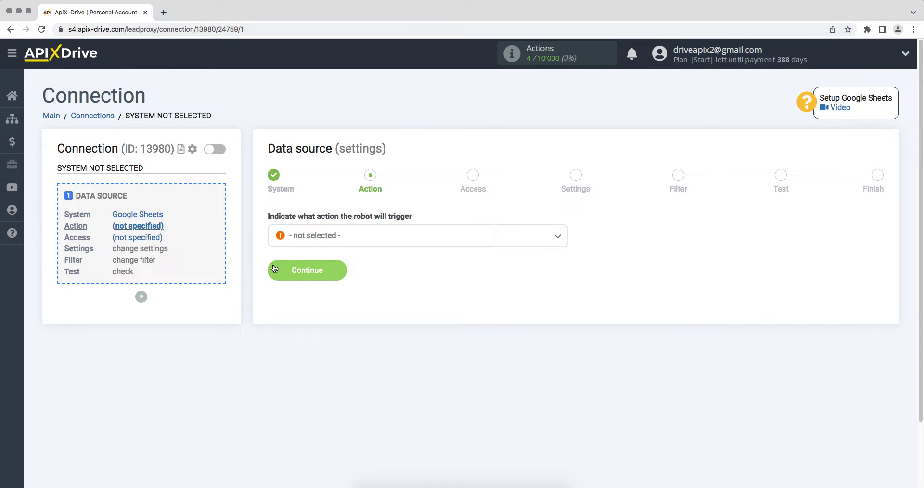
left_click(296, 244)
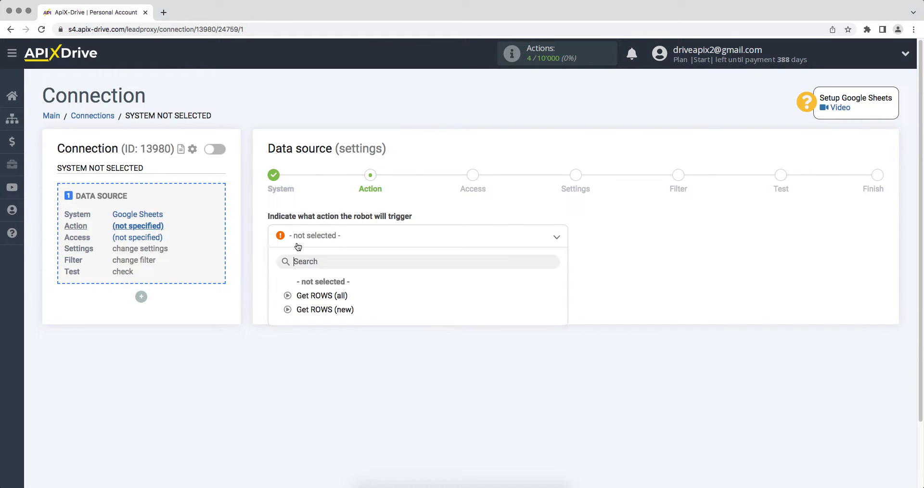
left_click(303, 309)
left_click(275, 273)
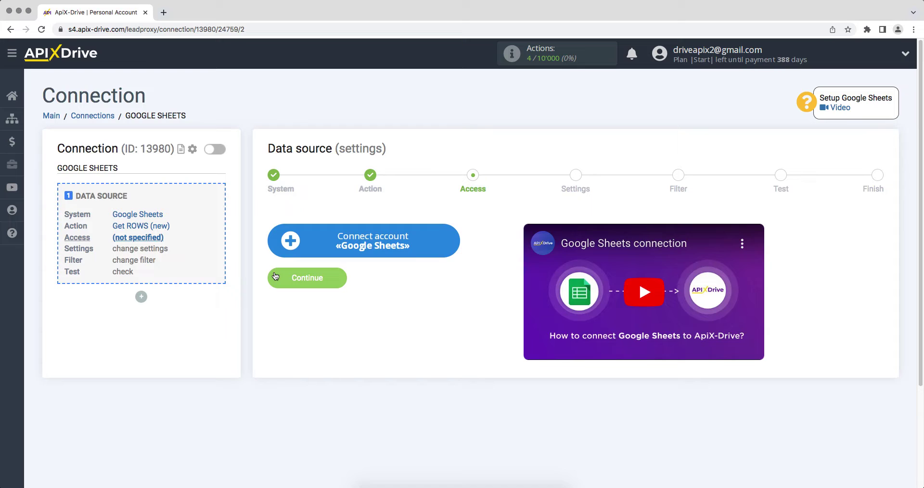
Step: Sign in to the Google account with its e-mail address and password
left_click(281, 250)
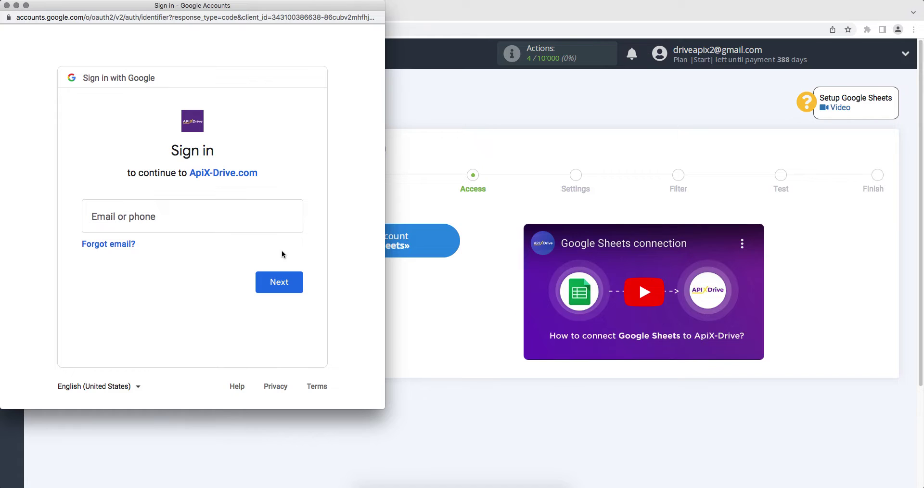
left_click(224, 222)
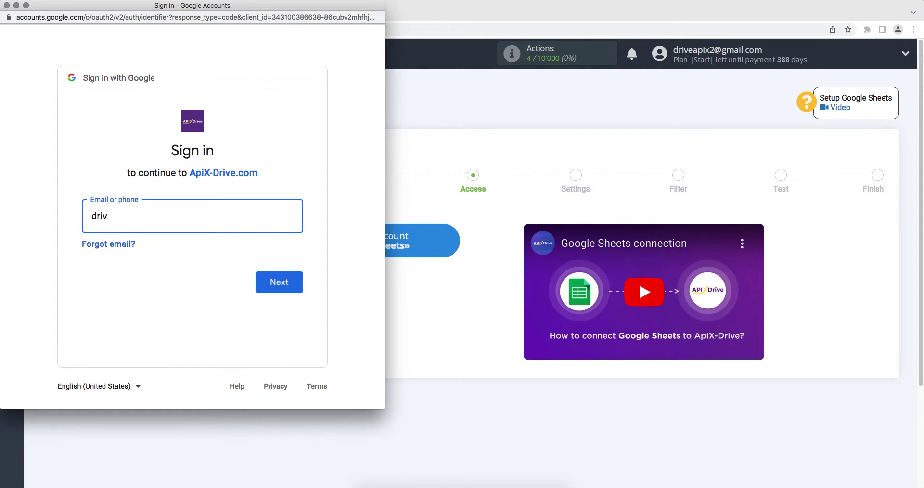
left_click(266, 273)
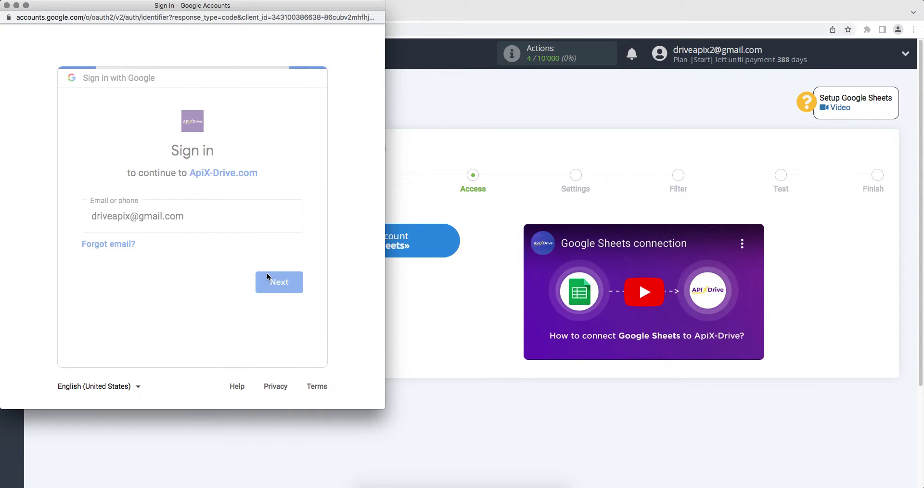
type("••••••••")
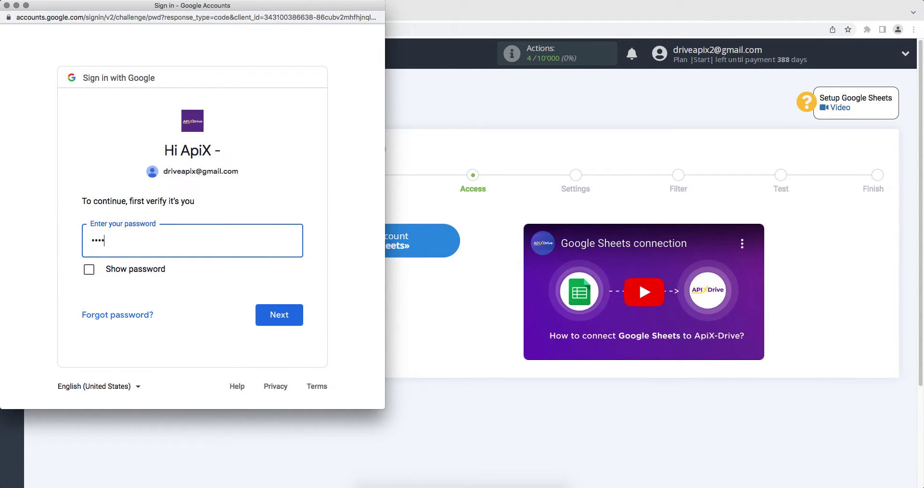
left_click(280, 328)
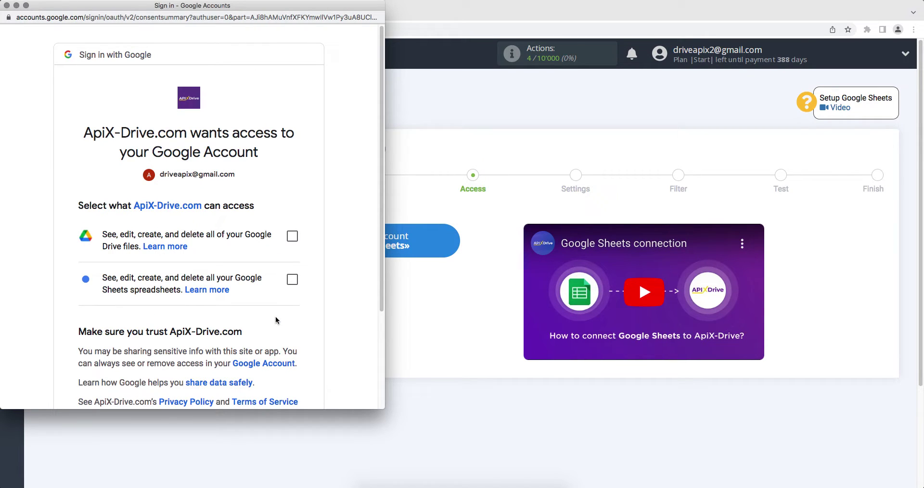
Step: Grant ApiX-Drive access to Google Drive files and Google Sheets spreadsheets
left_click(292, 236)
left_click(293, 279)
scroll(295, 278, "down", 1)
scroll(295, 279, "down", 5)
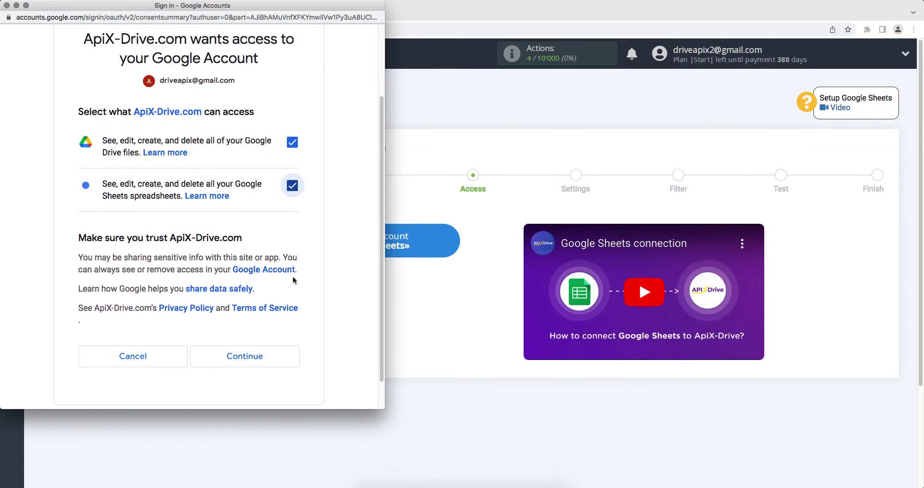
left_click(264, 351)
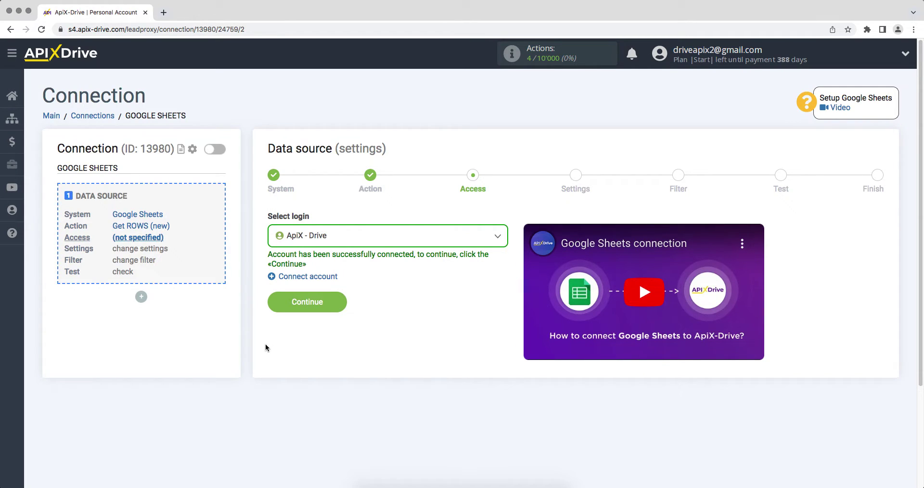
Step: Select the ApiX - Drive login for the Google Sheets source
left_click(320, 243)
left_click(319, 310)
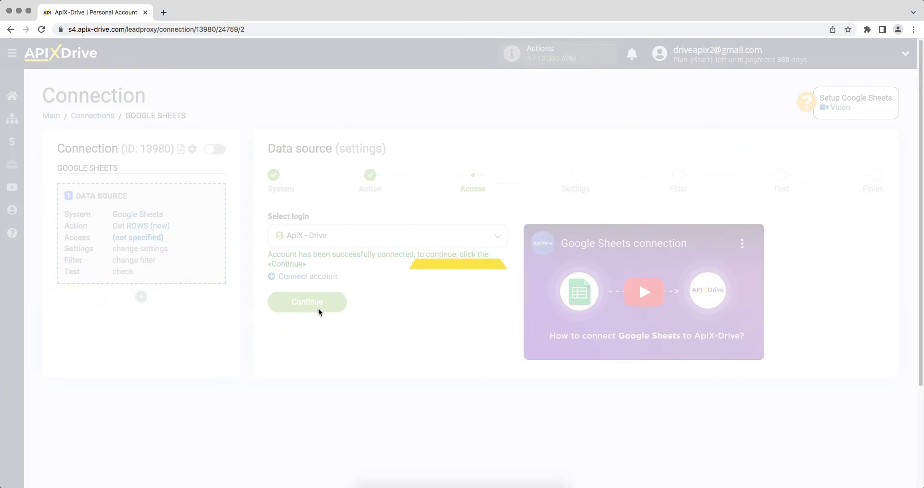
left_click(274, 302)
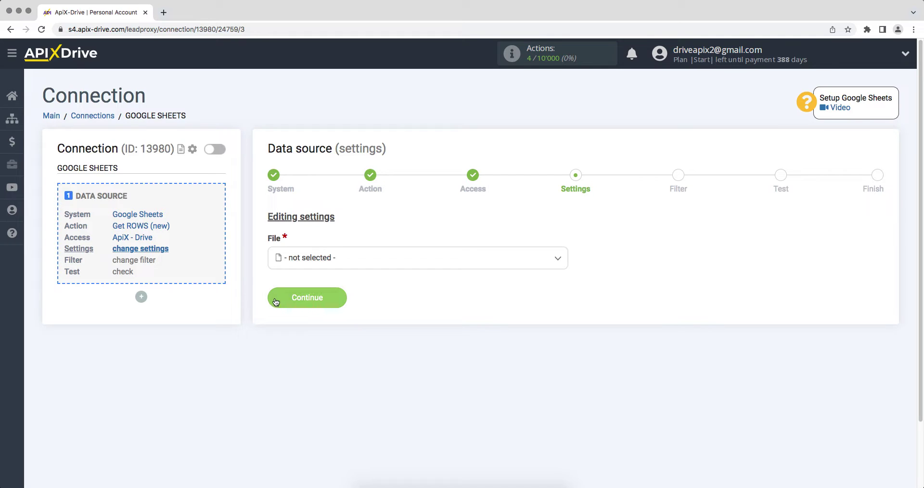
Step: Read sheet 1 of the ApiX-Drive file starting from row 2
left_click(299, 259)
left_click(301, 318)
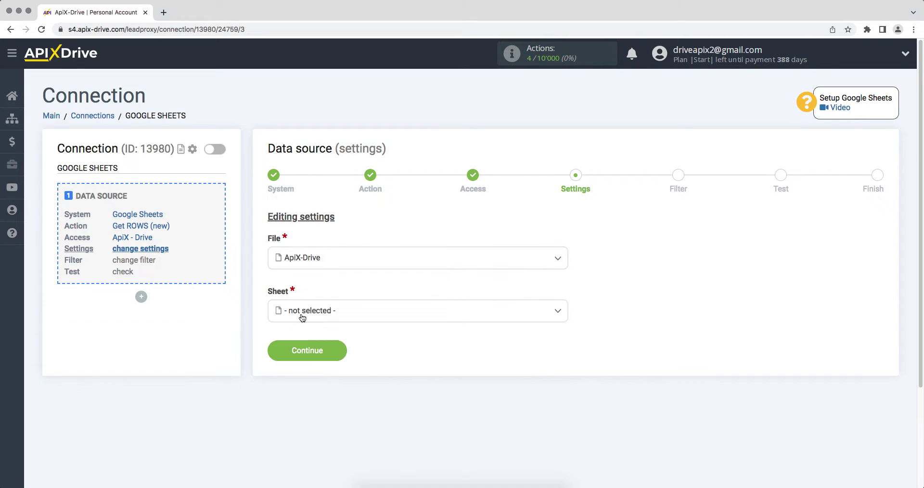
left_click(291, 313)
left_click(296, 372)
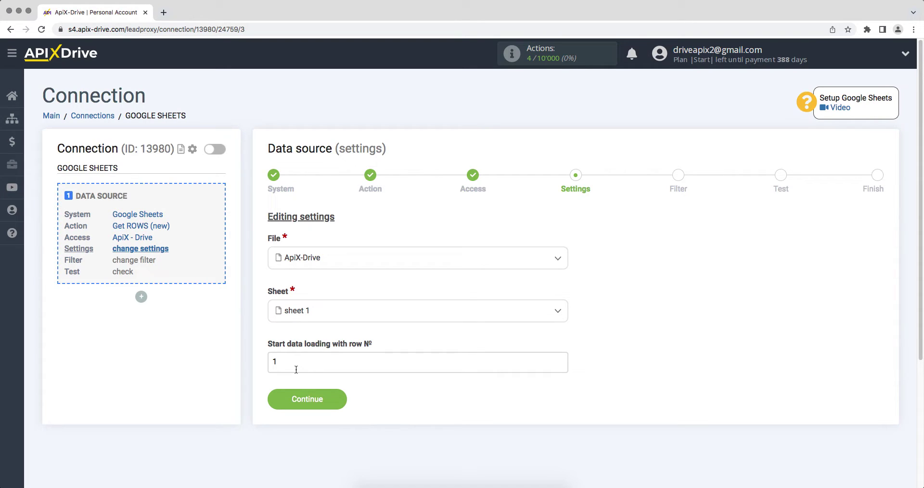
left_click(296, 369)
key("BackSpace")
type("2")
left_click(284, 390)
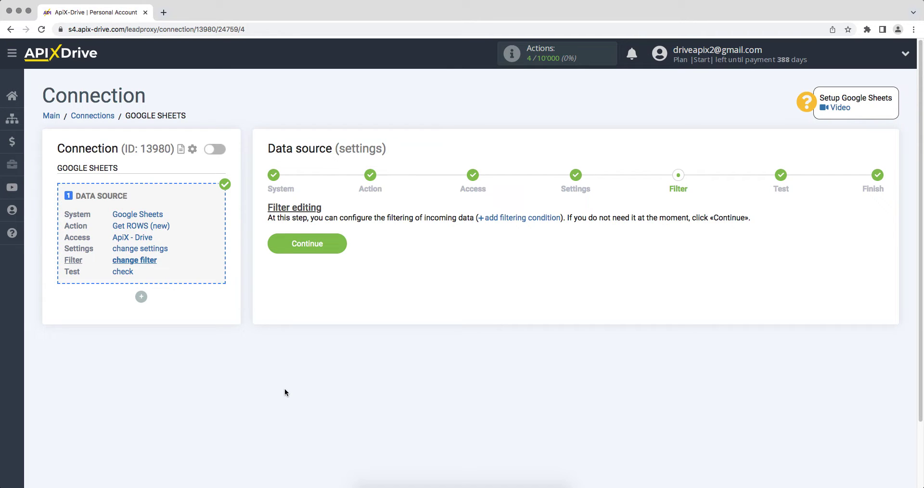
Step: Skip filtering, accept the loaded test row and start configuring the data destination
left_click(273, 245)
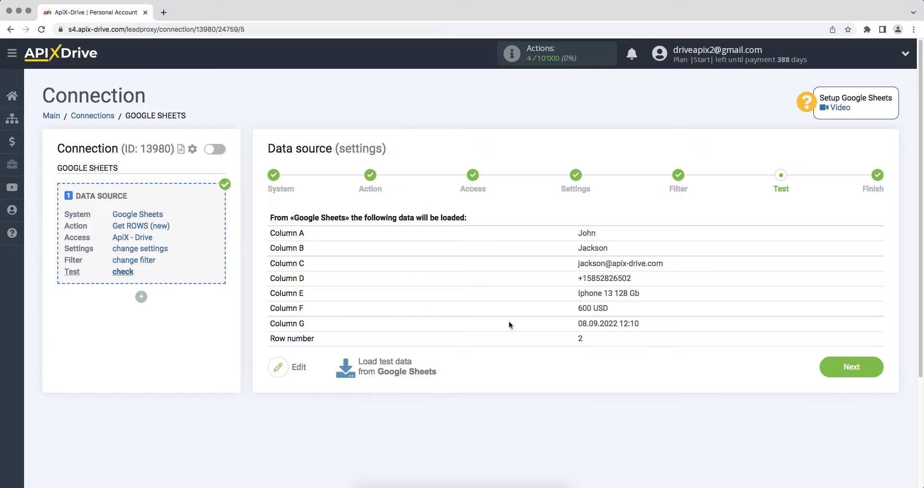
left_click(824, 375)
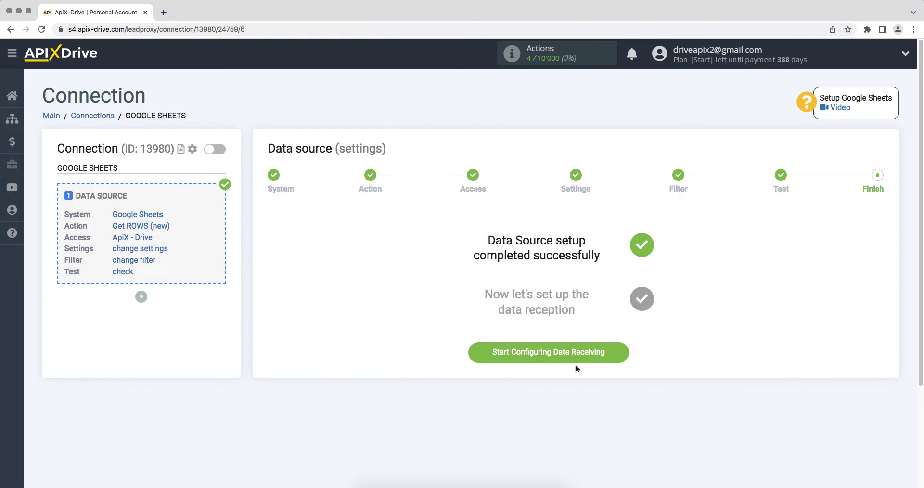
left_click(486, 358)
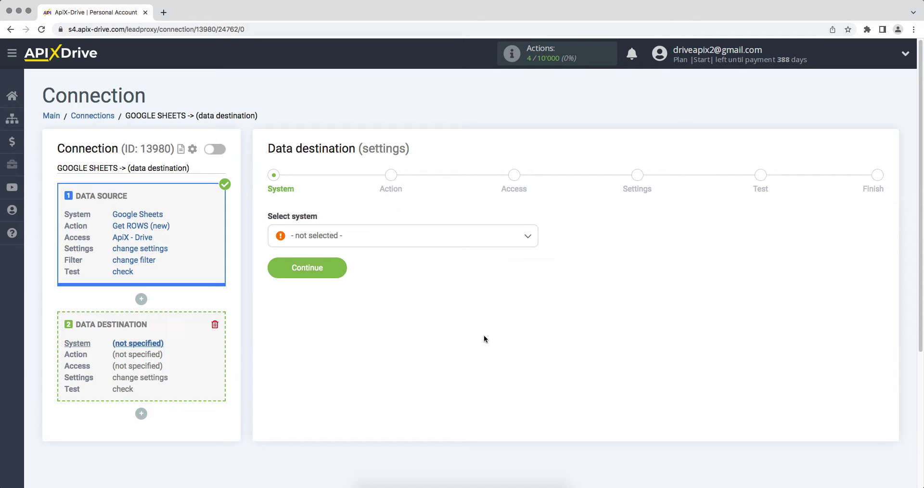
Step: Set Simla as the destination with the Create TASK action and start linking a Simla account
left_click(458, 241)
left_click_drag(533, 254, 536, 360)
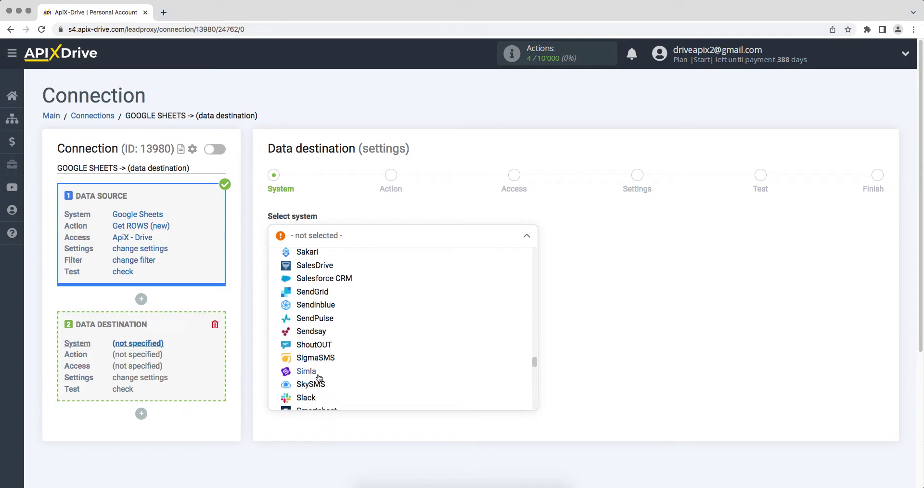
left_click(319, 377)
left_click(272, 274)
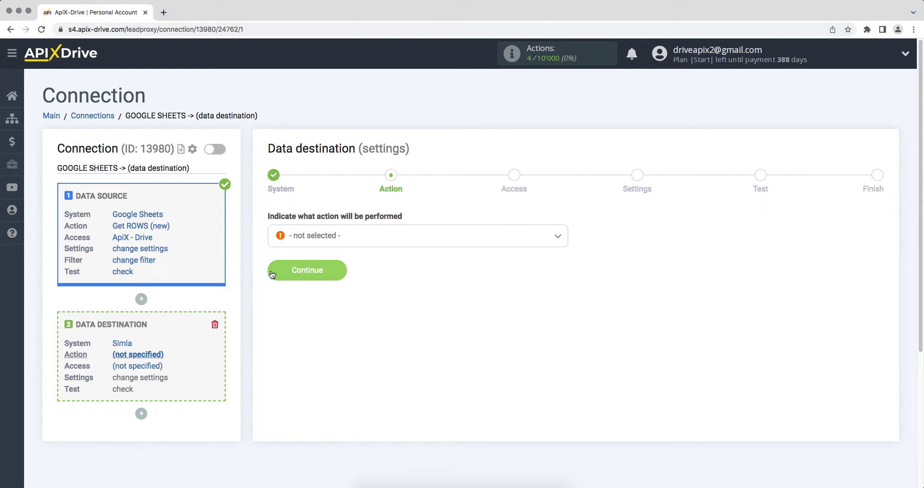
left_click(302, 230)
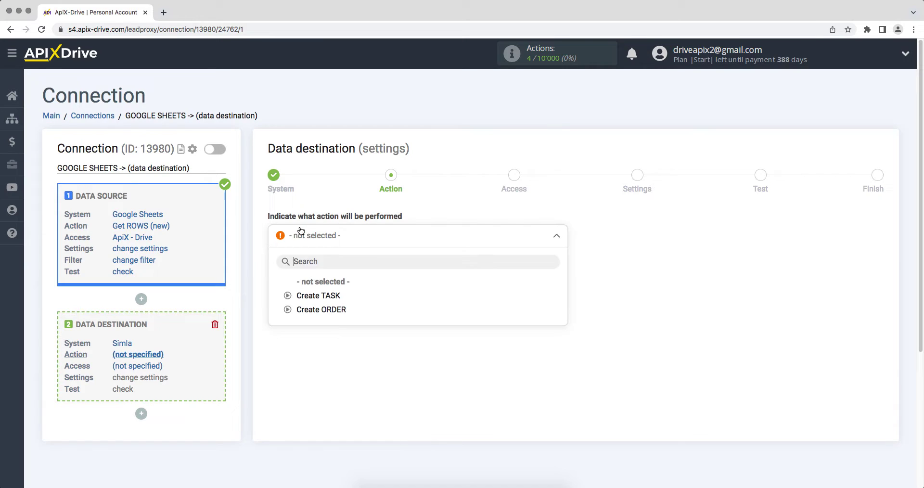
left_click(298, 294)
left_click(274, 270)
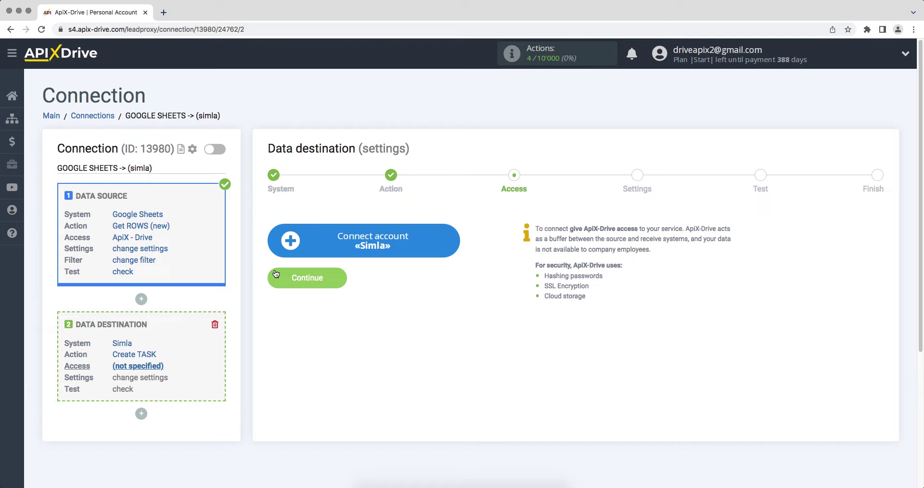
left_click(288, 240)
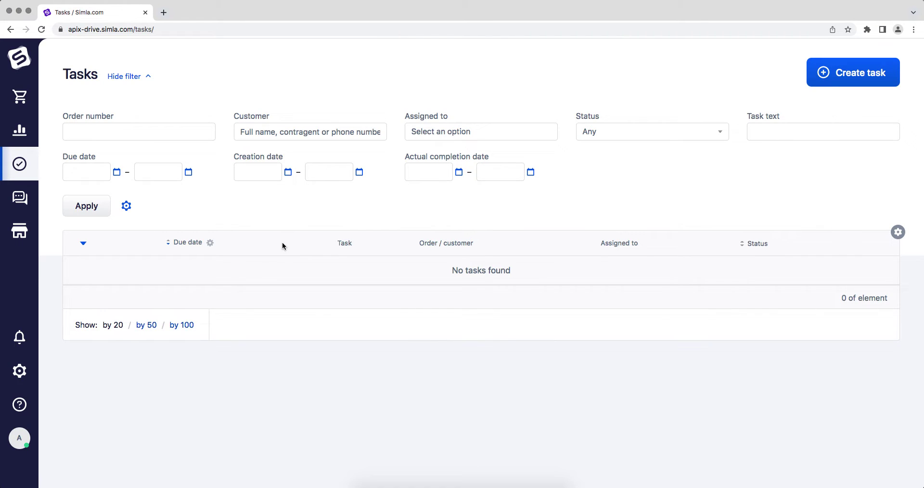
Step: Copy the domain apix-drive.simla.com from the Simla page's address bar
left_click(266, 29)
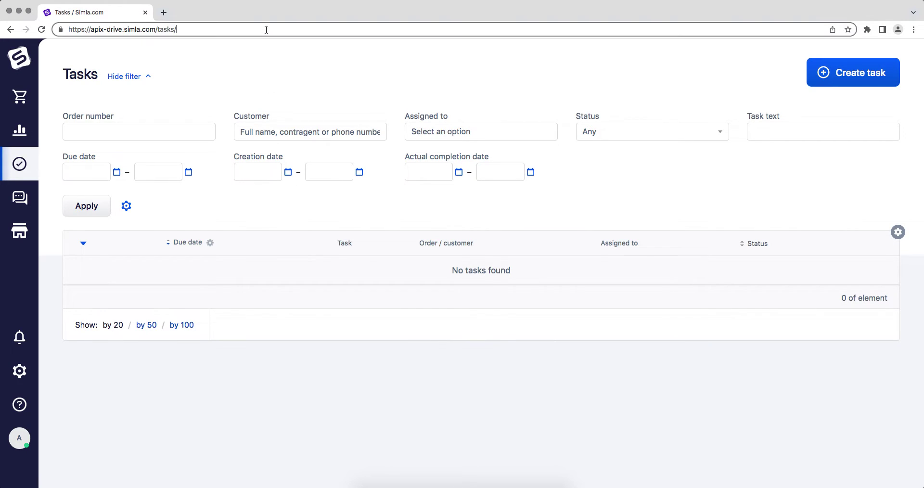
double_click(151, 29)
left_click_drag(134, 31, 92, 31)
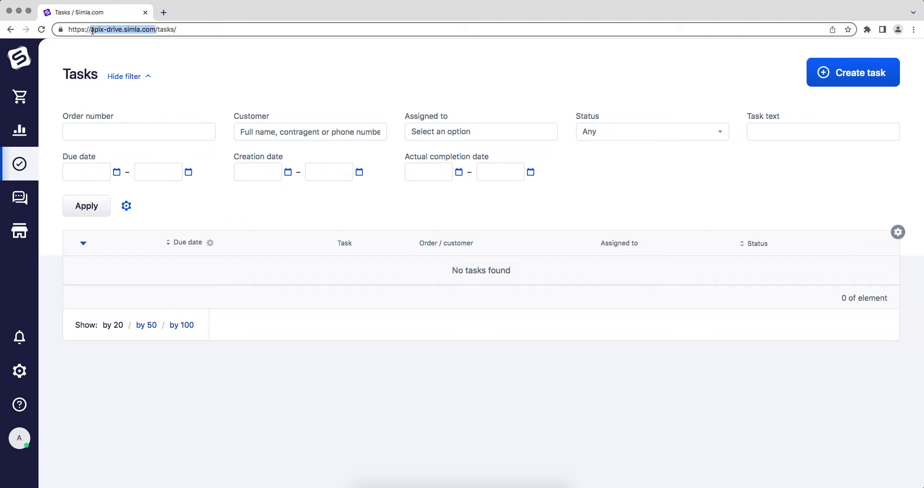
right_click(102, 31)
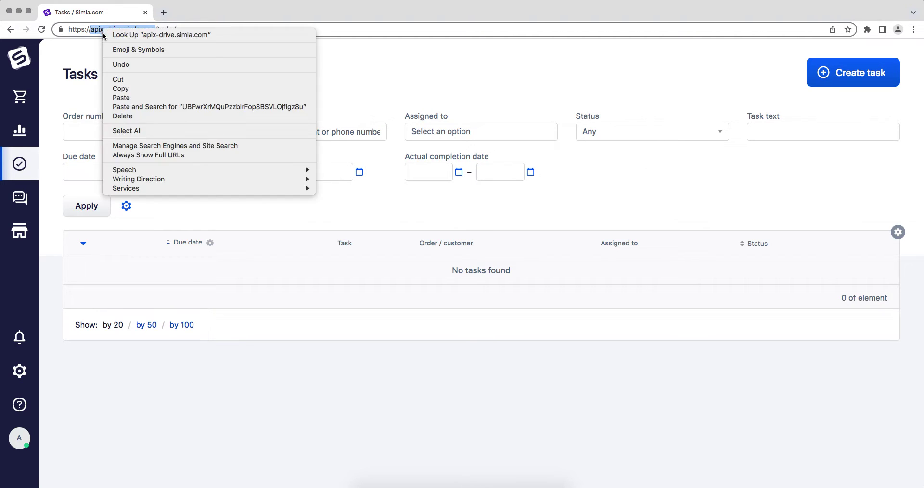
left_click(116, 89)
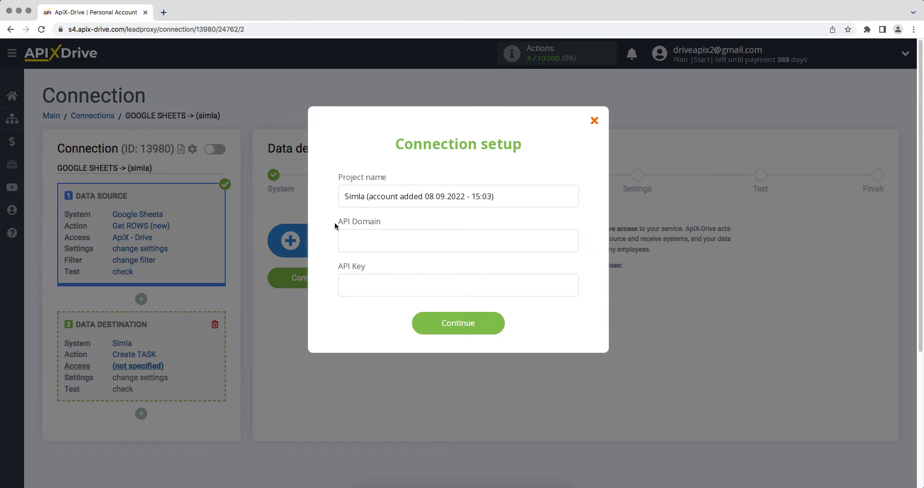
Step: Paste apix-drive.simla.com into the Simla connection's API Domain field
right_click(350, 241)
left_click(371, 308)
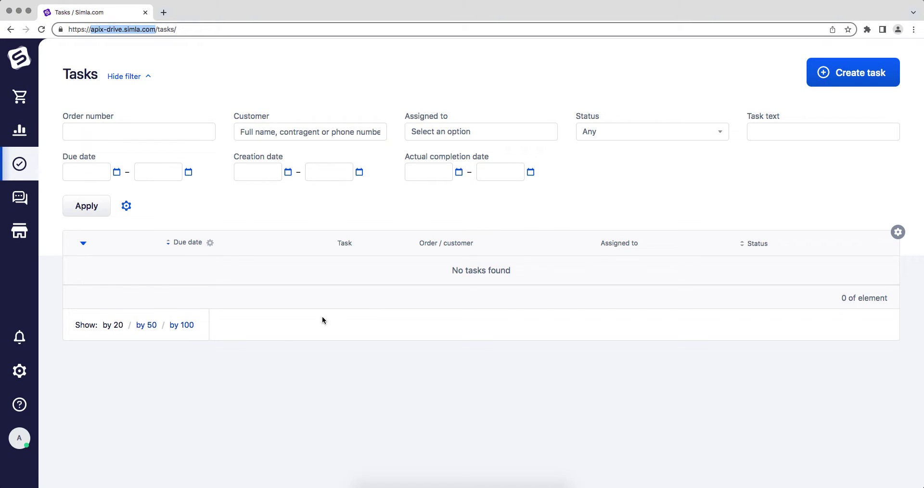
Step: Create and save a new Simla API access key with comment ApiX-Drive and apix-drive store access
mouse_move(19, 371)
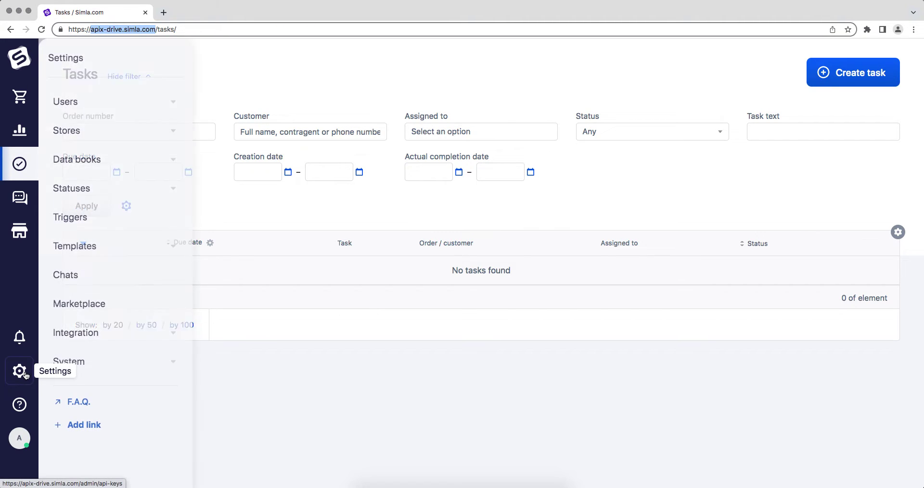
left_click(172, 333)
left_click(134, 365)
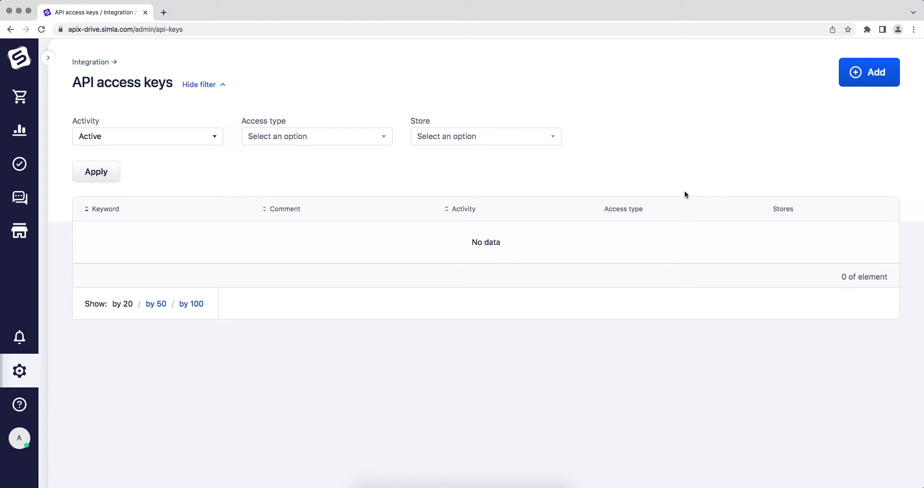
left_click(871, 71)
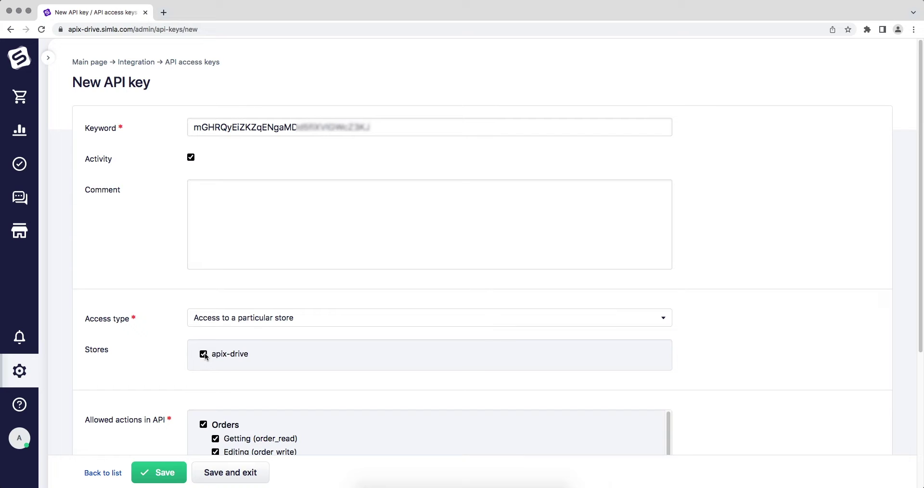
left_click(210, 199)
type("A")
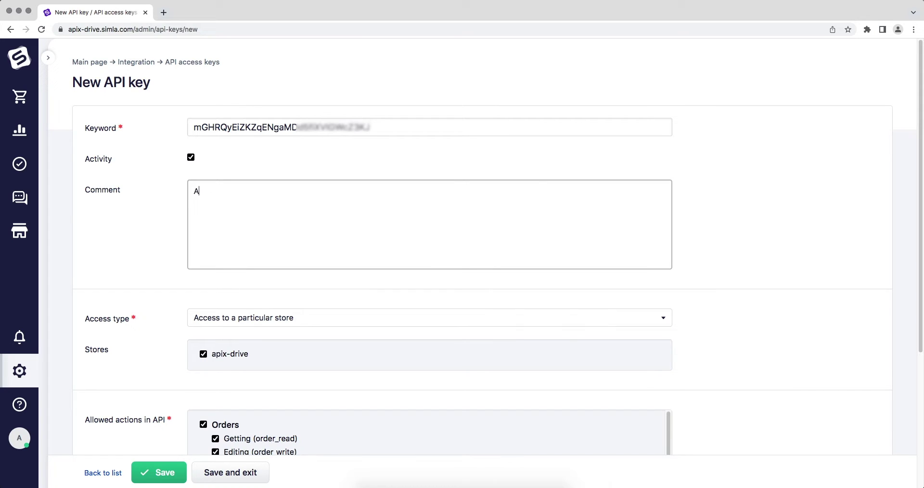
type("piX-Drive")
scroll(703, 369, "down", 5)
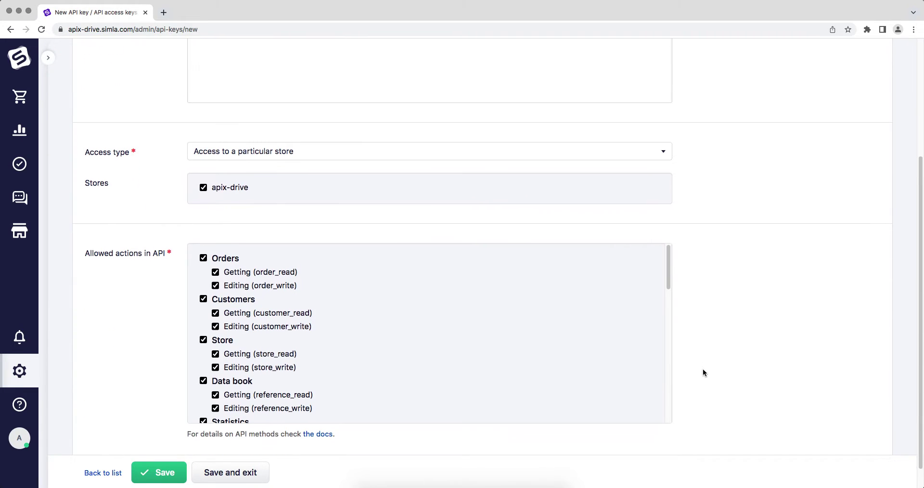
left_click_drag(671, 251, 663, 379)
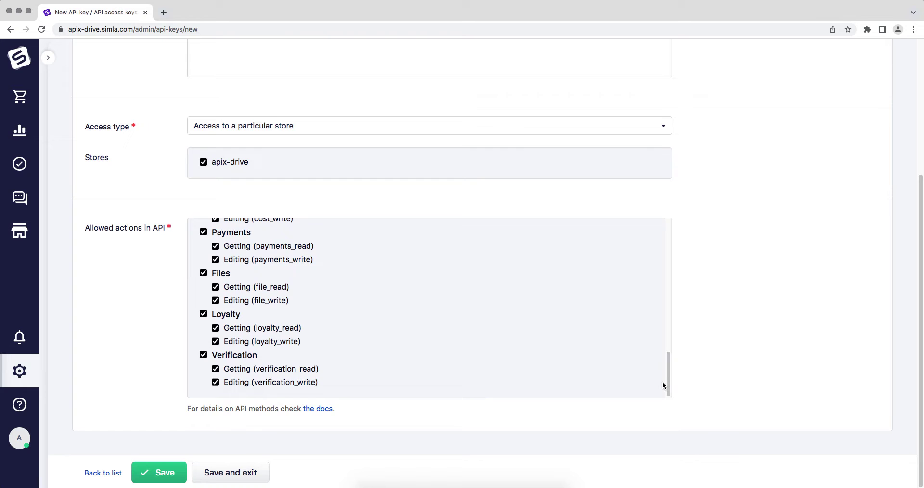
left_click(183, 472)
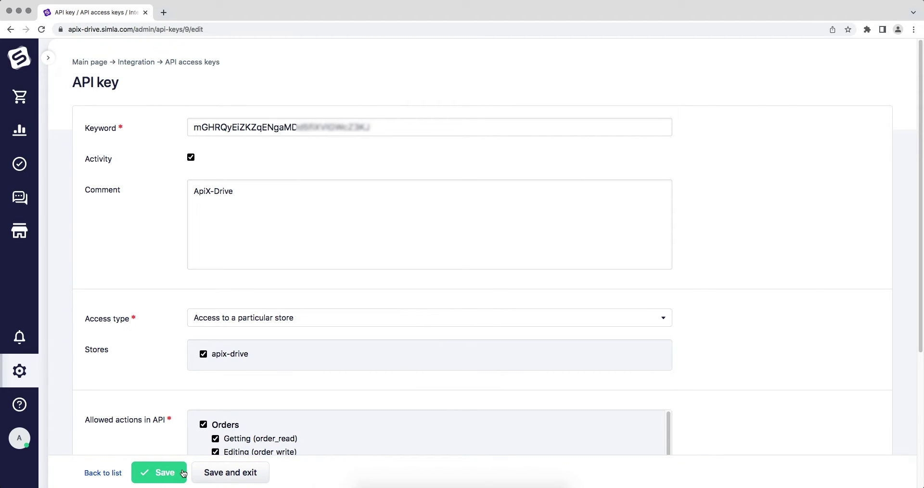
Step: Copy the newly generated API key
left_click_drag(370, 127, 193, 127)
right_click(209, 125)
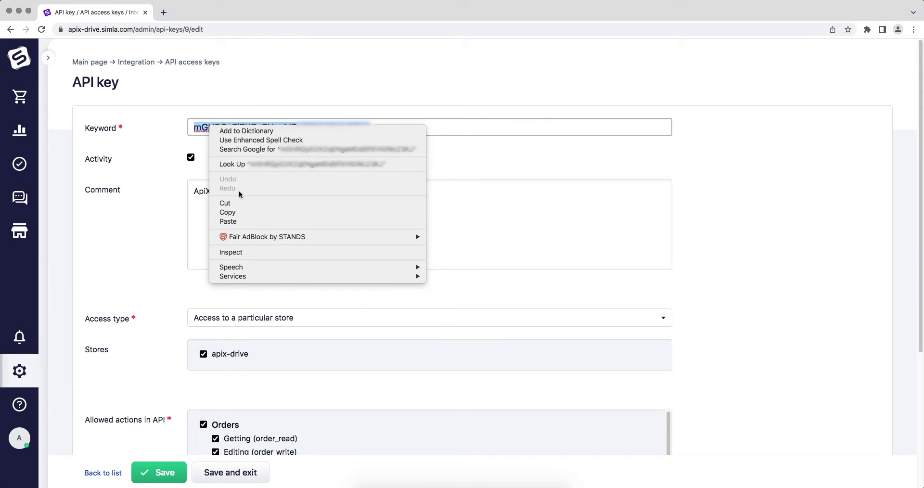
left_click(237, 212)
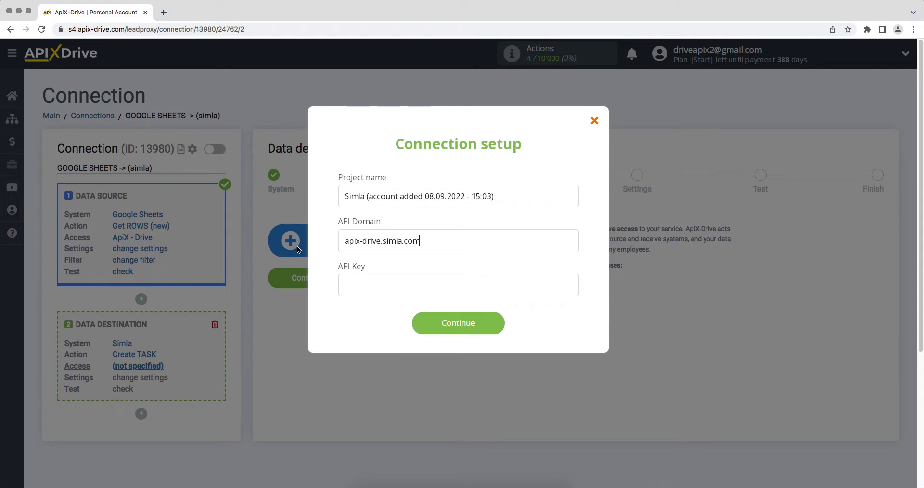
Step: Connect the Simla account using the pasted API key and select it as the login
right_click(351, 286)
left_click(370, 345)
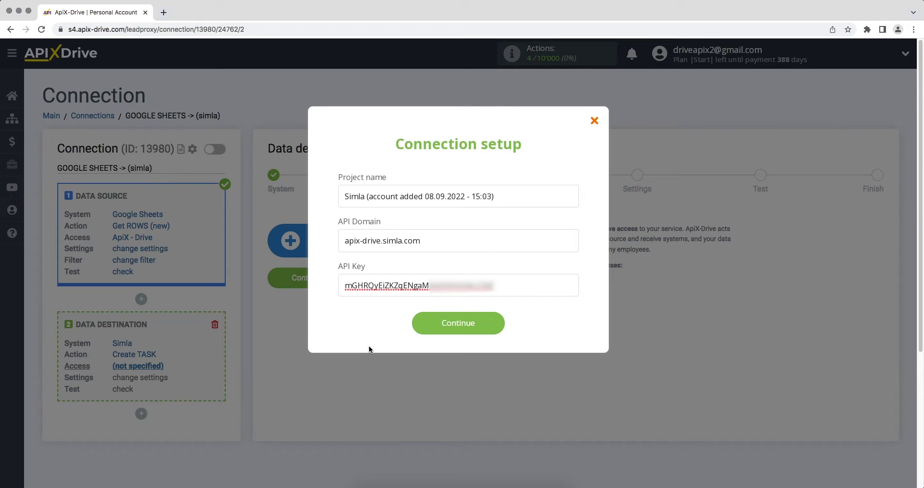
left_click(420, 325)
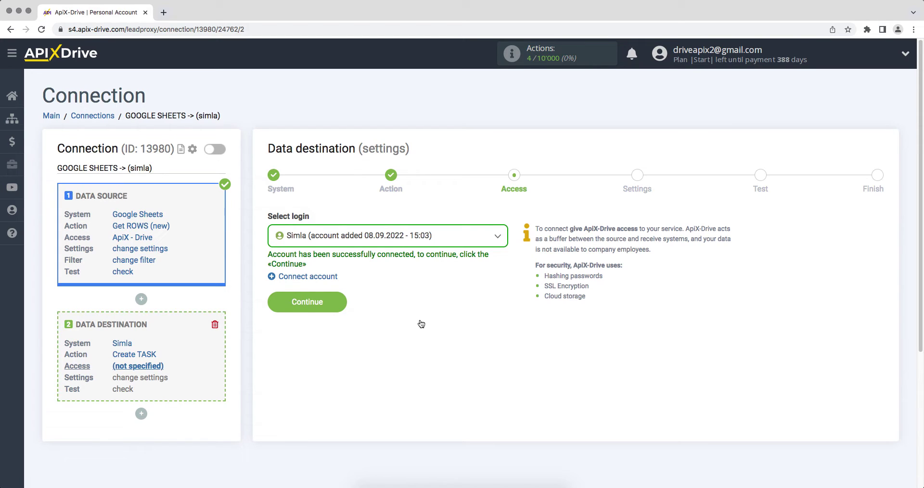
left_click(411, 243)
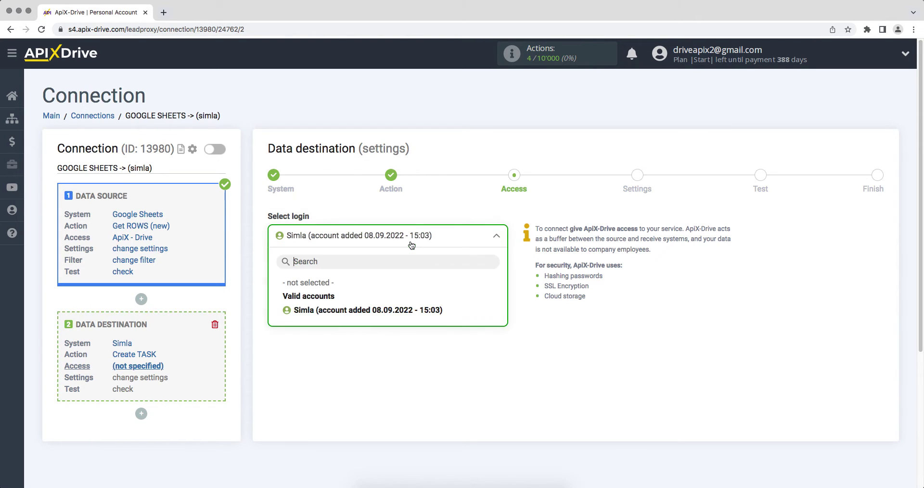
left_click(407, 312)
left_click(274, 308)
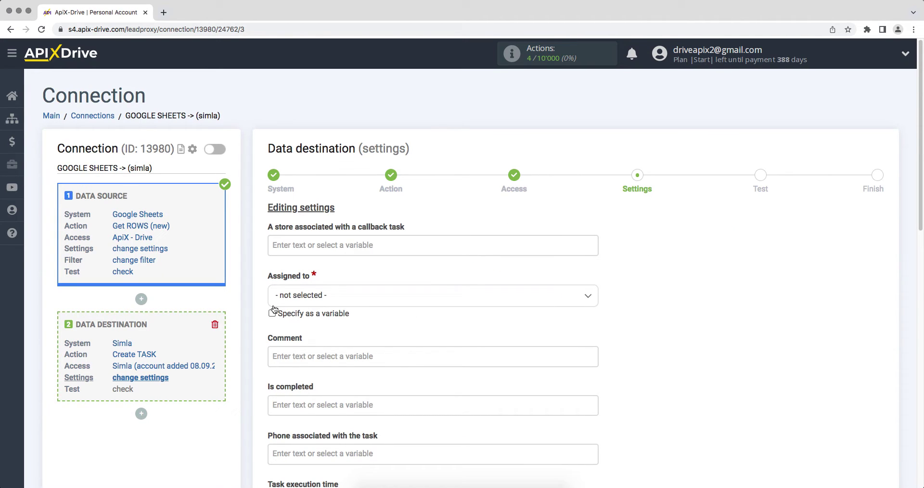
Step: Assign the Simla tasks to the ApiX-Drive user
left_click(289, 302)
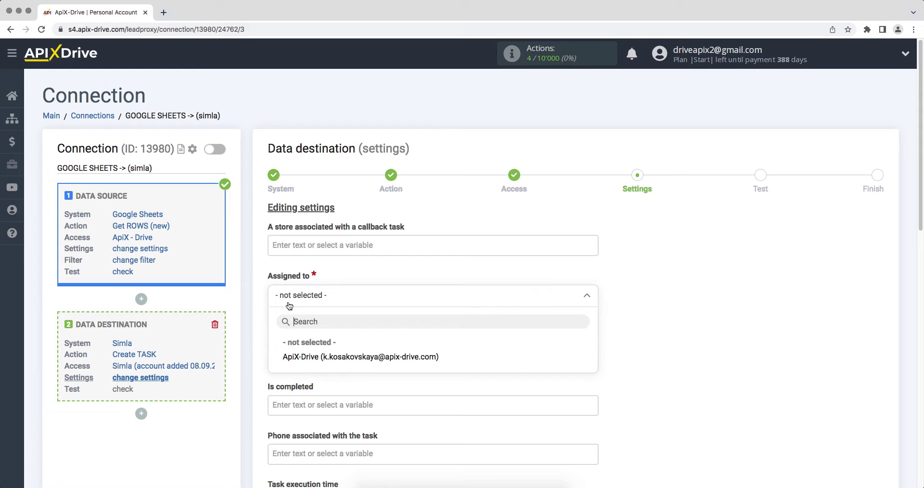
left_click(304, 360)
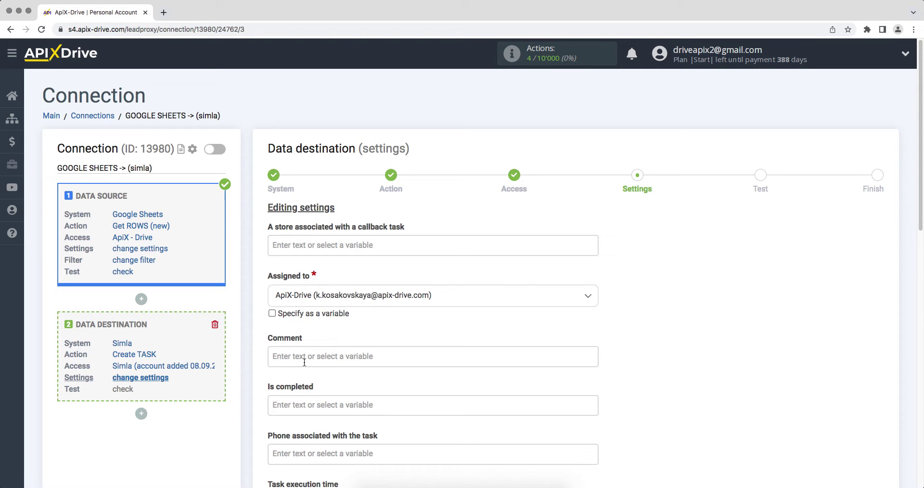
left_click(304, 359)
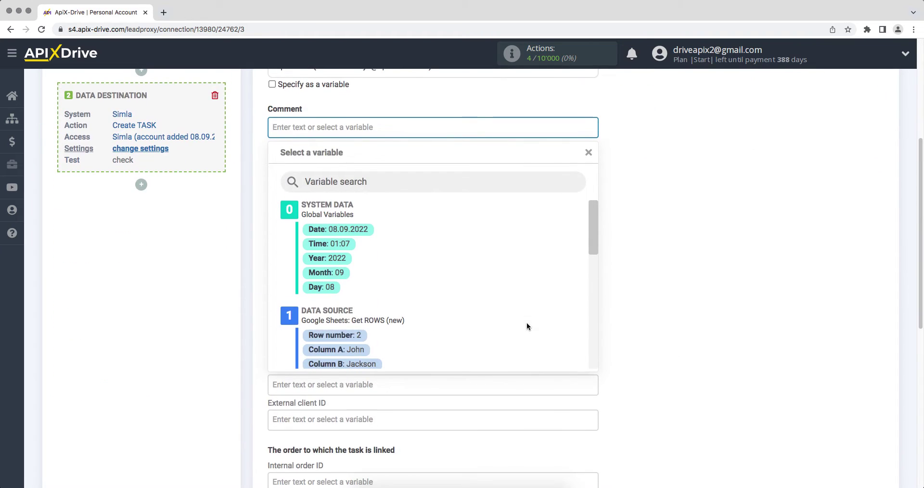
Step: Start the comment with a Date/Time line from Column G and a Name line using Columns A and B
left_click_drag(594, 221, 597, 267)
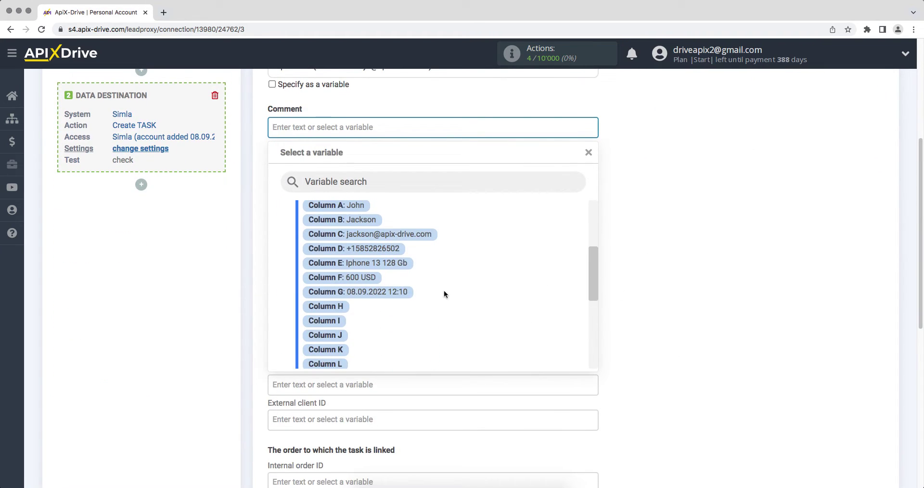
left_click(406, 292)
left_click(272, 127)
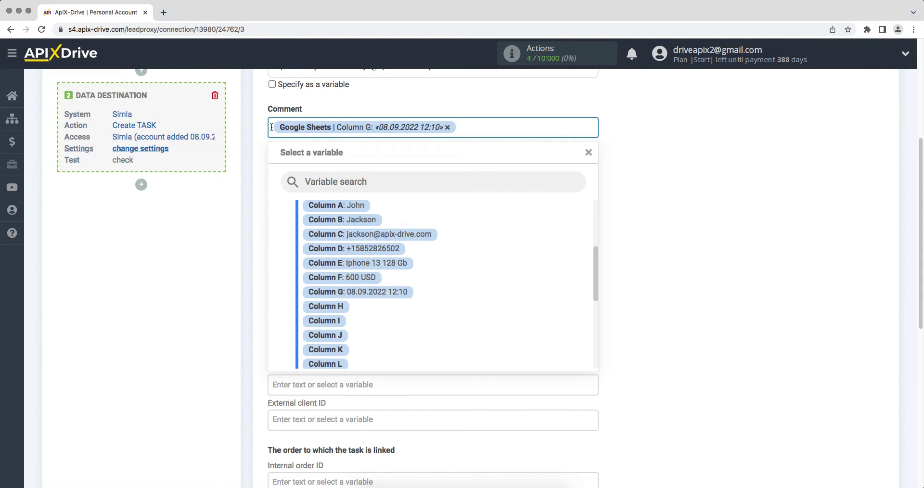
type("Date")
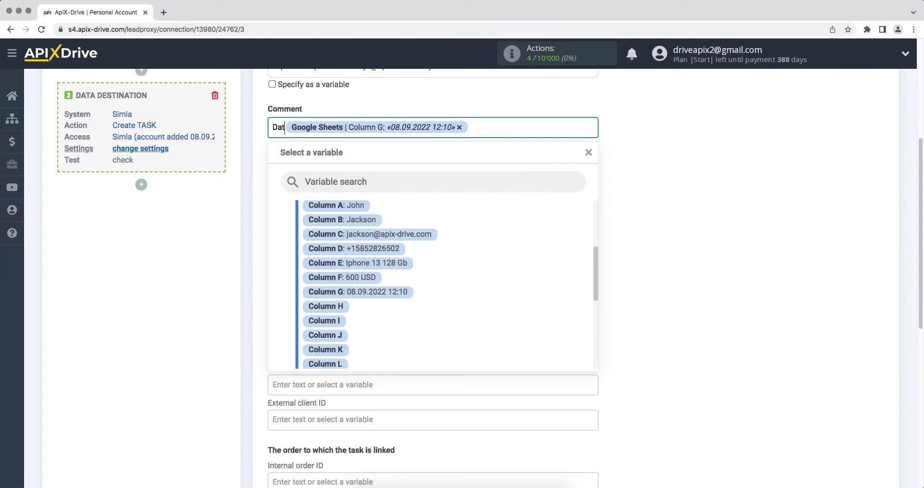
type("/Time")
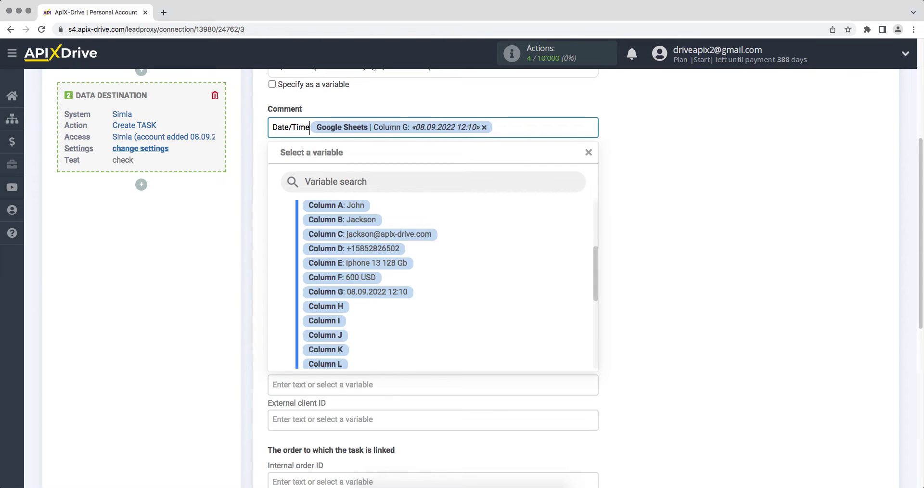
left_click(515, 129)
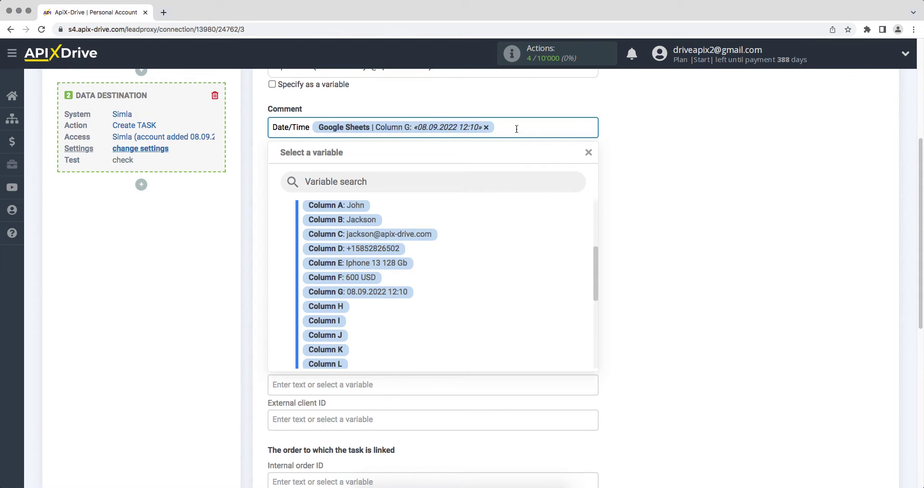
key("Return")
type("Name")
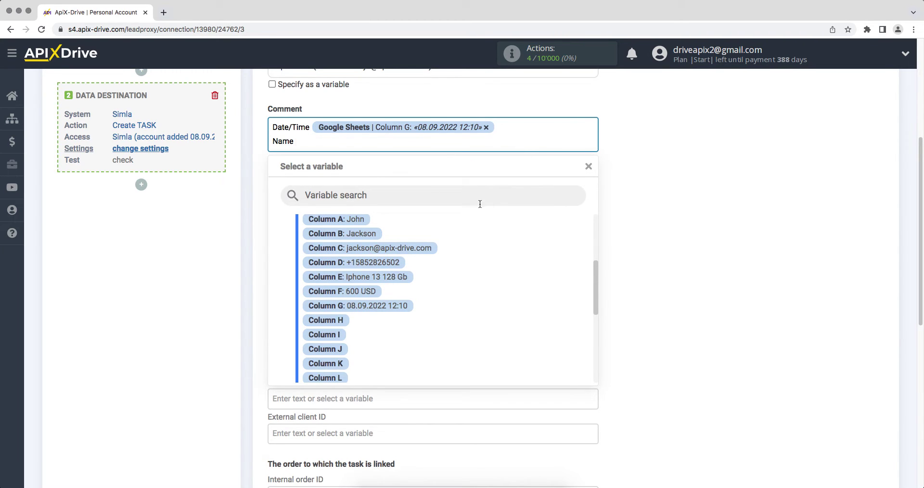
left_click(365, 220)
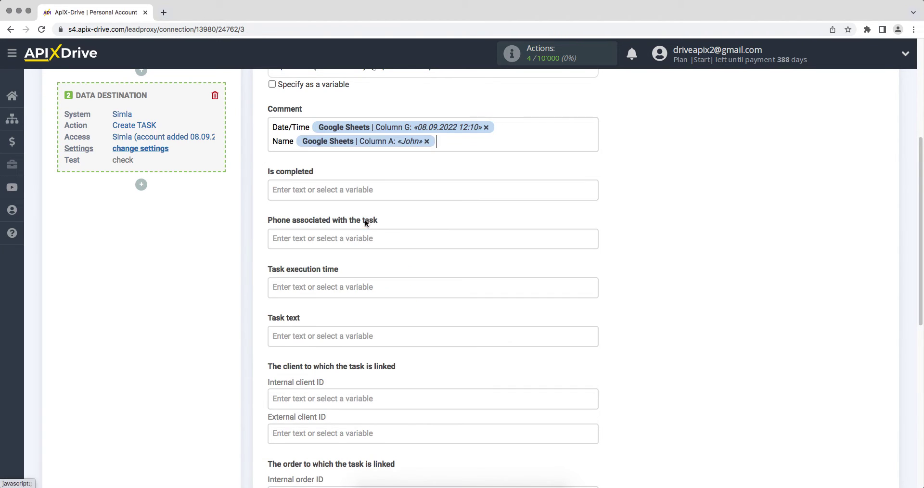
left_click(442, 142)
left_click(379, 233)
Step: Add Email, Phone, Product and Price comment lines mapped to Columns C, D, E and F
key("Return")
type("Email")
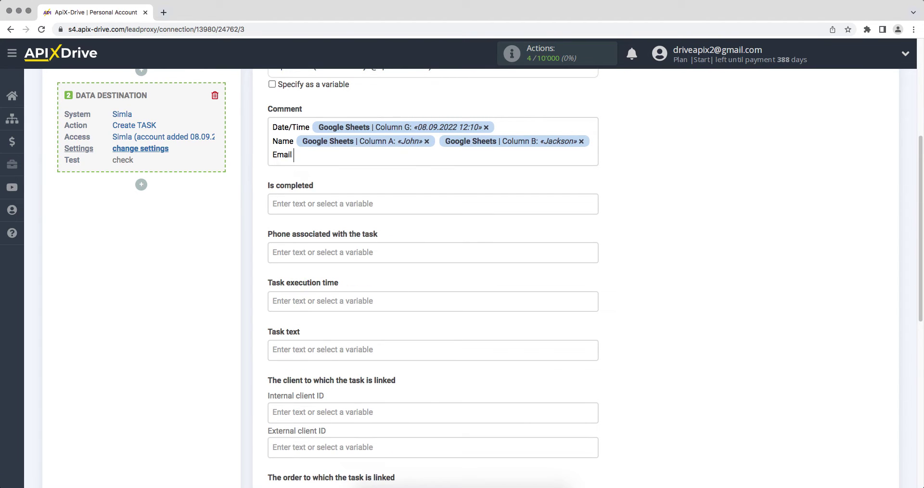
left_click(362, 158)
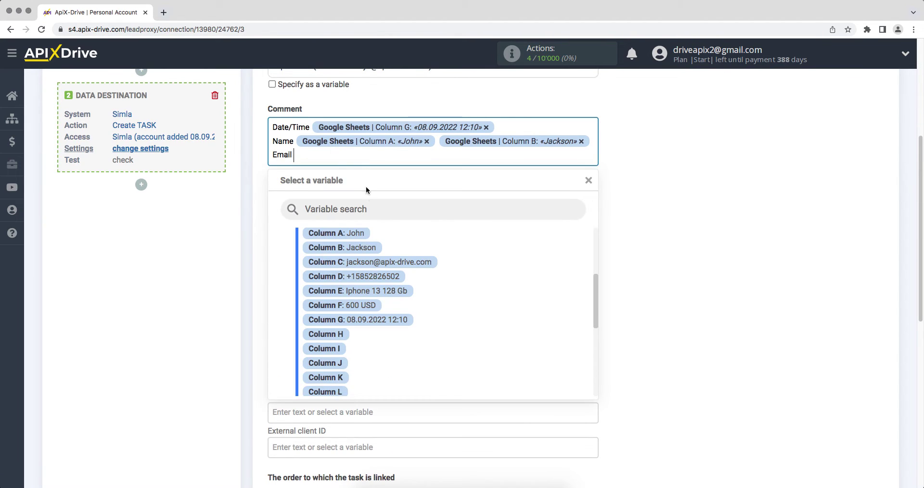
left_click(368, 259)
key("Return")
type("Phone")
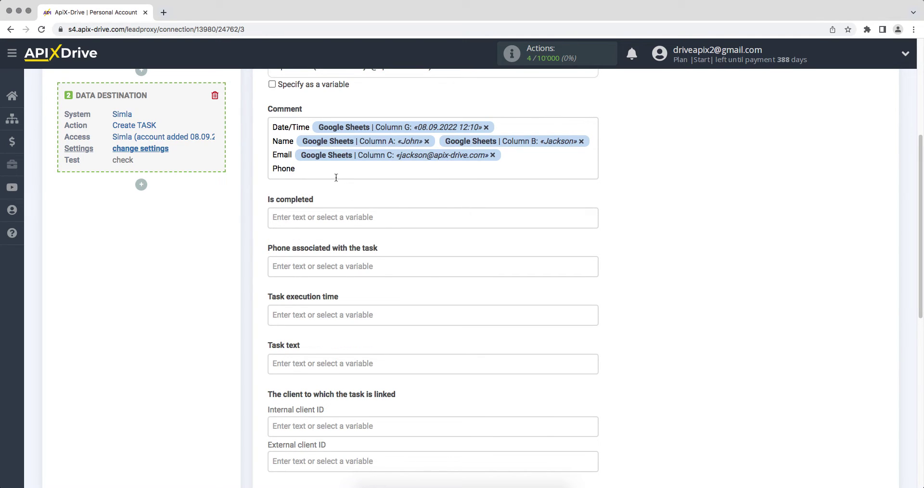
left_click(344, 173)
left_click(361, 290)
key("Return")
type("Product")
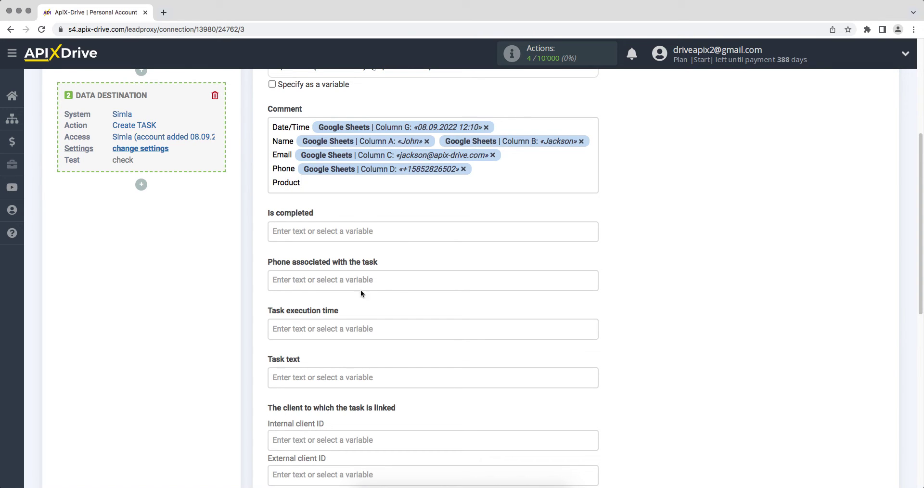
left_click(338, 187)
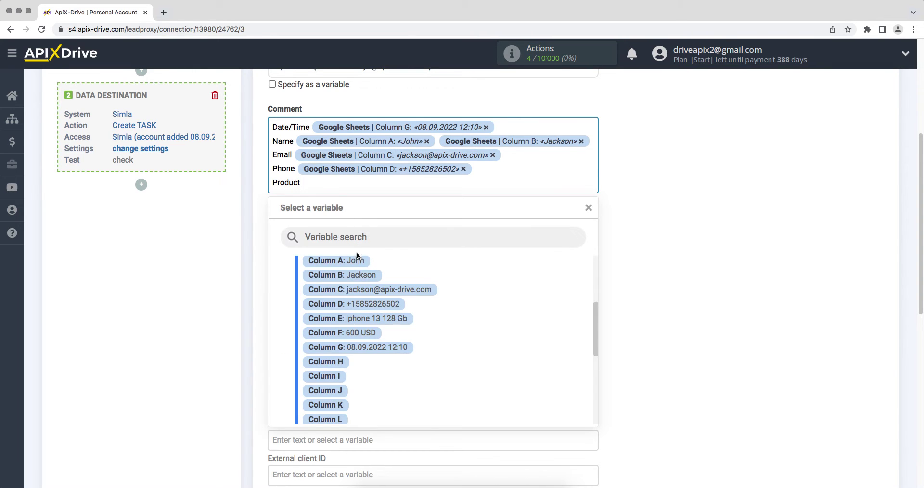
left_click(359, 318)
key("Return")
type("Price")
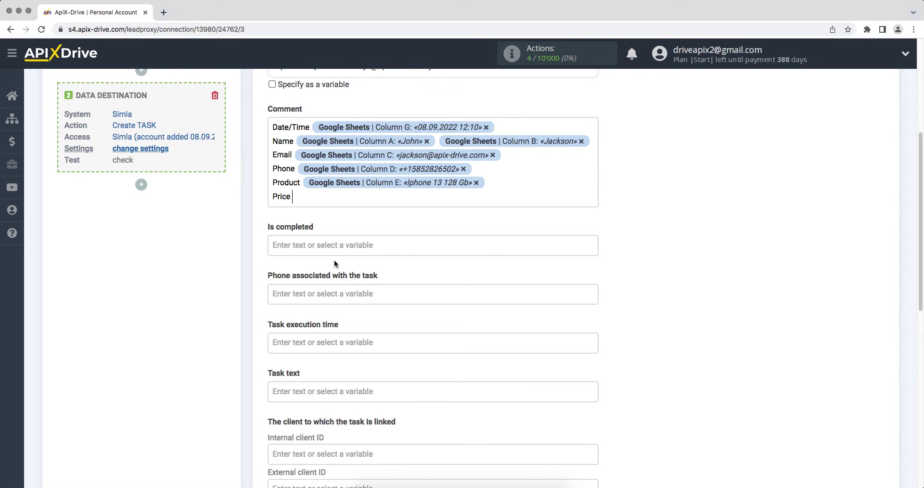
left_click(314, 195)
left_click(339, 346)
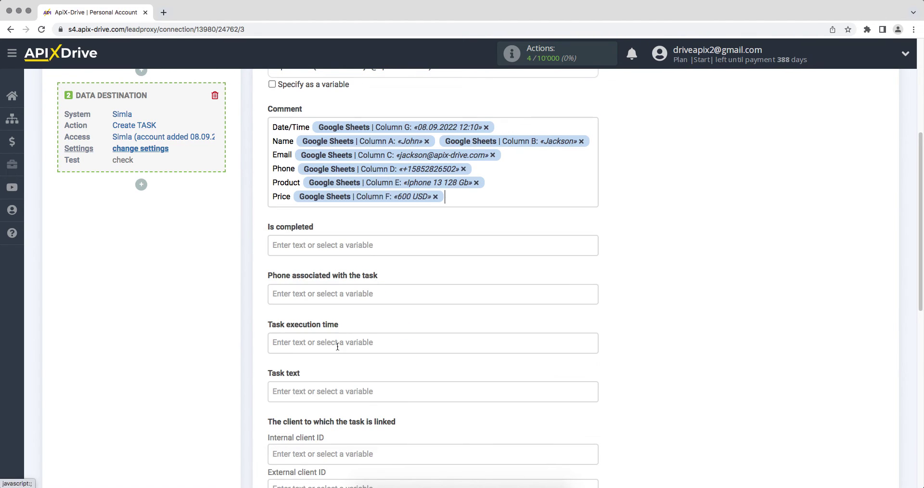
Step: Enter 'New row from Google Sheets' as the task text
left_click(305, 389)
scroll(304, 389, "down", 5)
type("Ne")
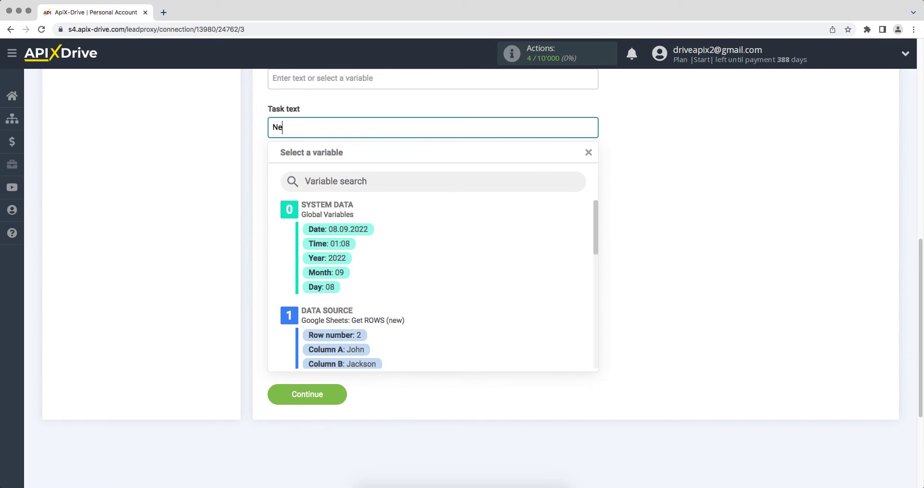
type("w row from Google Sheets")
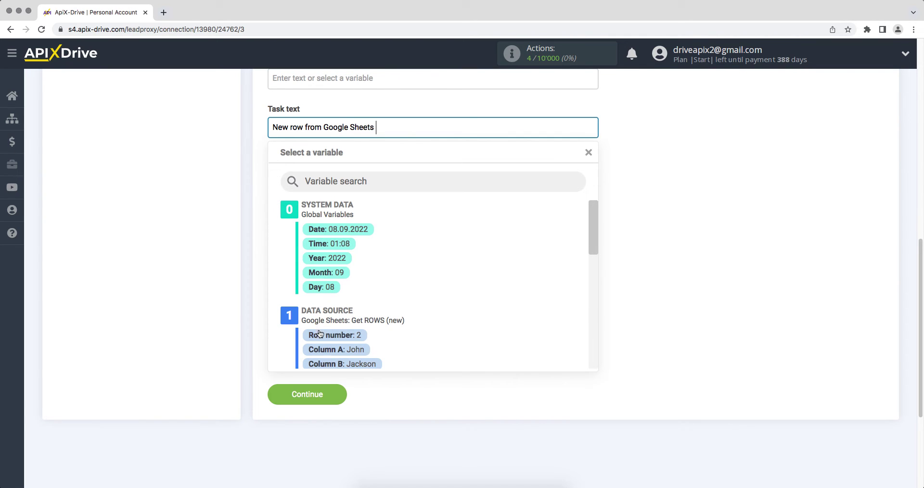
Step: Append the Column A value to the task text, save, and send a test task to Simla
left_click(328, 349)
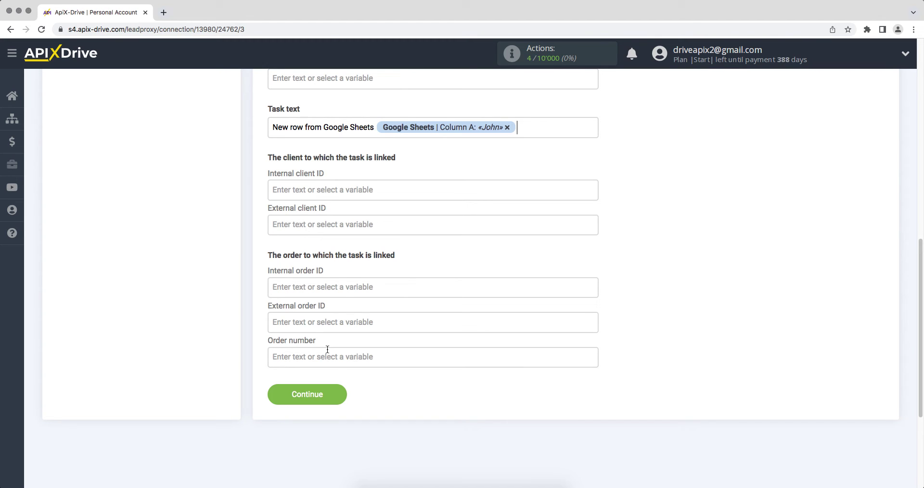
left_click(276, 394)
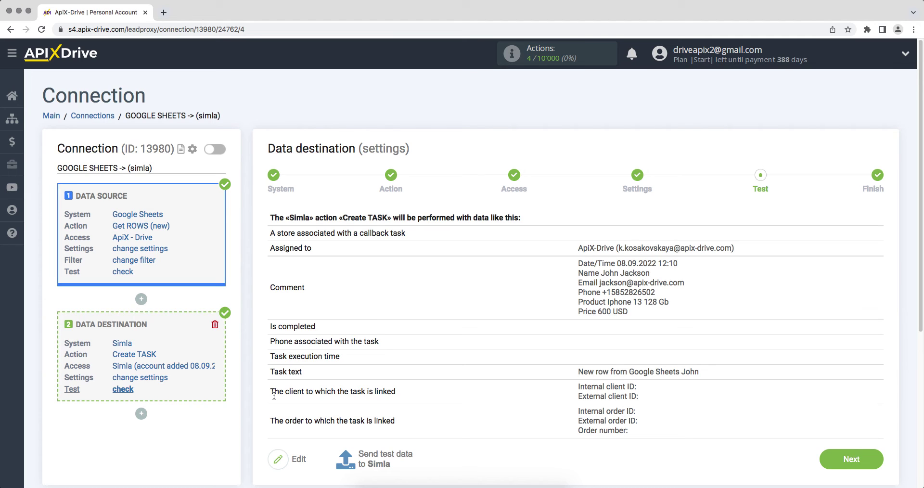
left_click(368, 454)
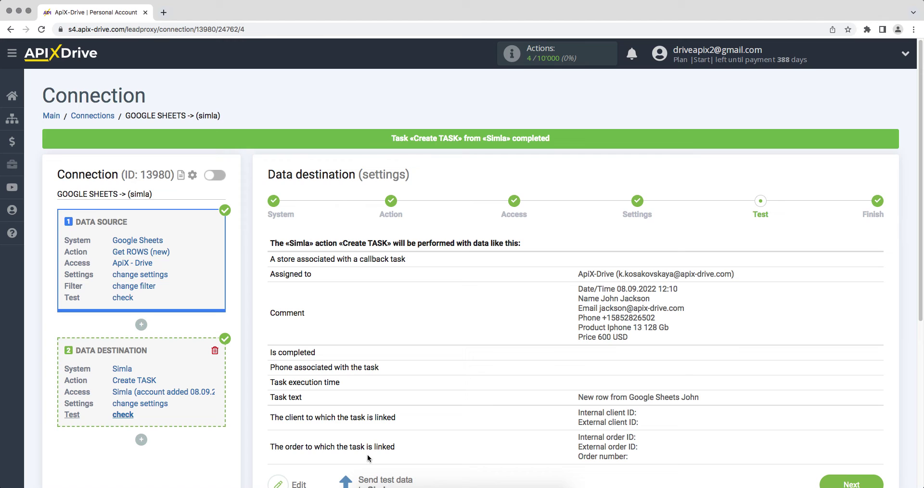
key("super+grave")
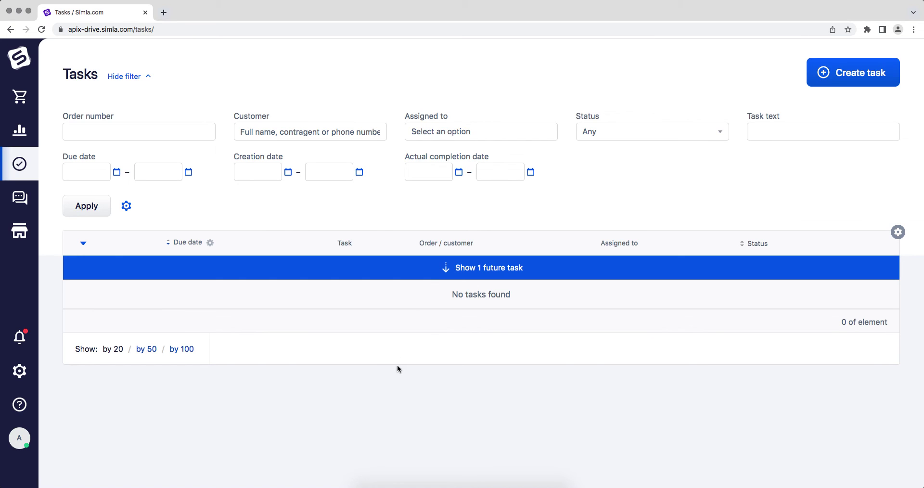
Step: Reveal the one future task in Simla and open it to review its description and comment
left_click(428, 279)
left_click(313, 287)
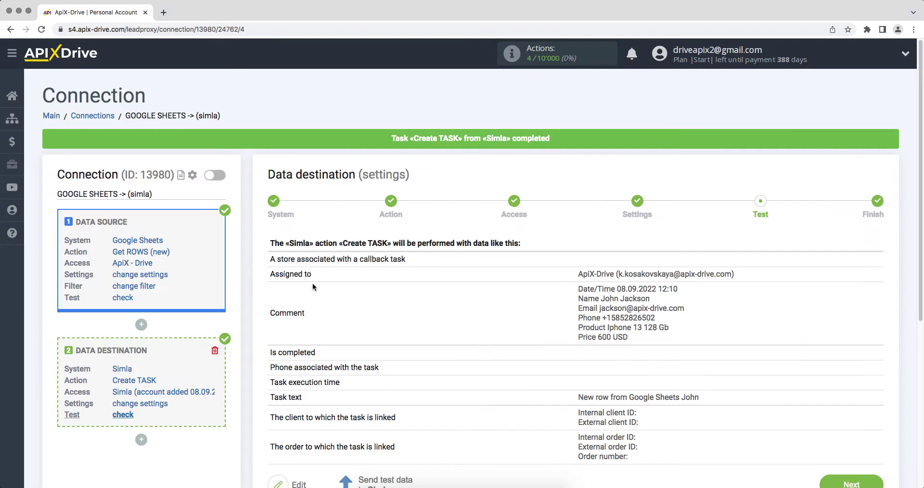
scroll(313, 283, "down", 2)
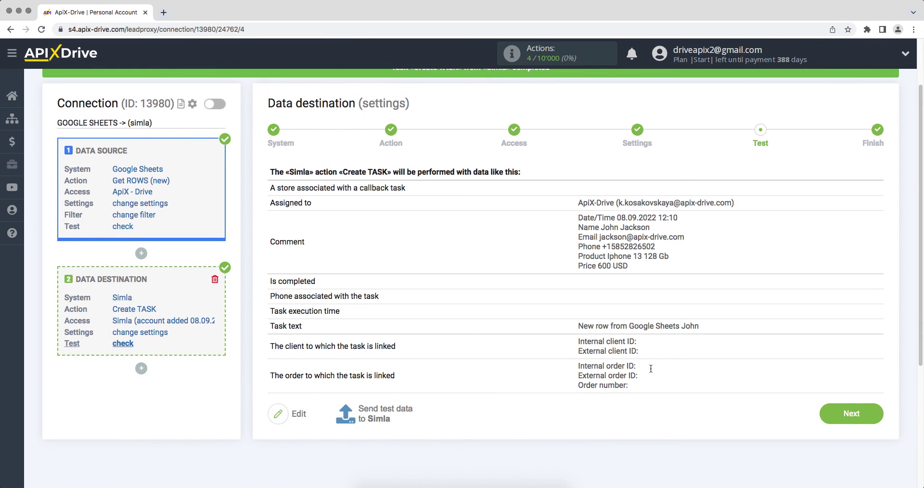
Step: Move past the Test step and enable auto-update on the Finish page
left_click(826, 412)
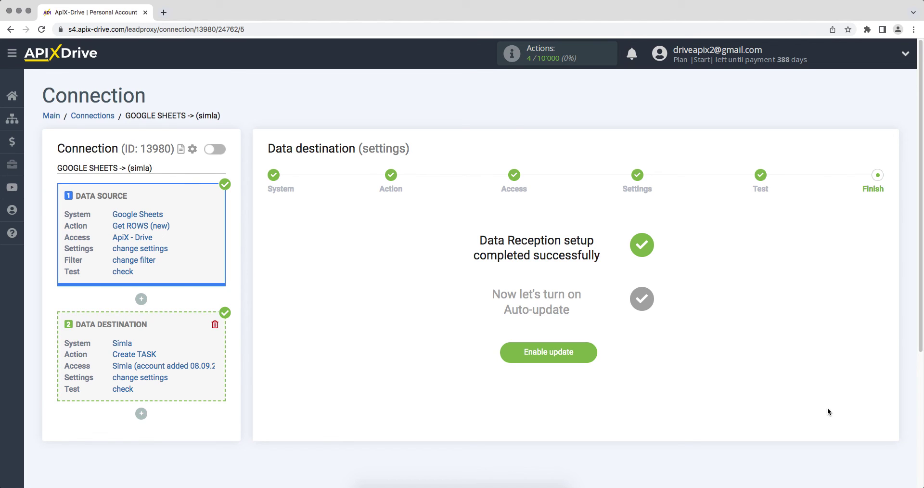
left_click(508, 355)
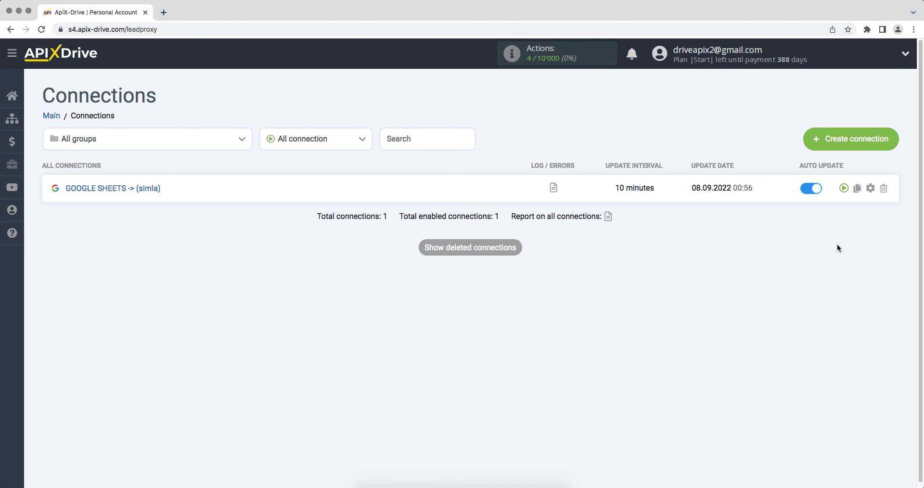
Step: In the connection's settings, choose a 5-minute update interval and confirm
left_click(870, 188)
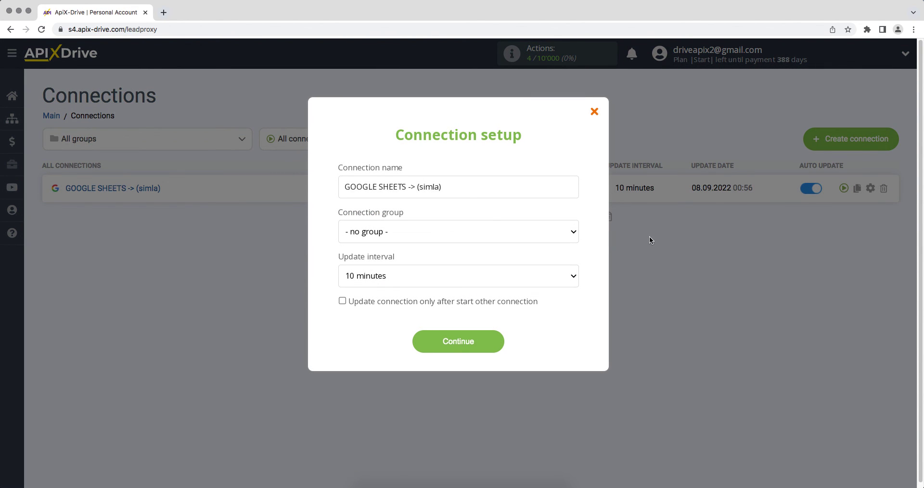
left_click(565, 275)
left_click(562, 265)
left_click(436, 341)
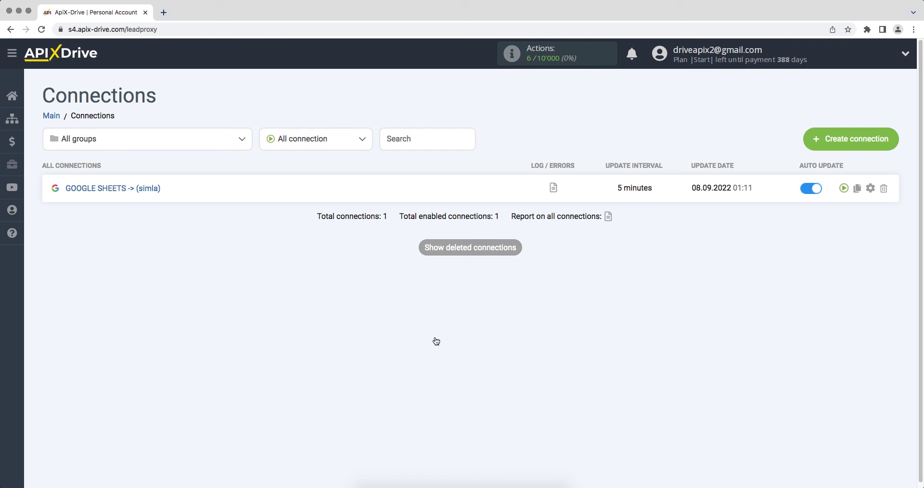